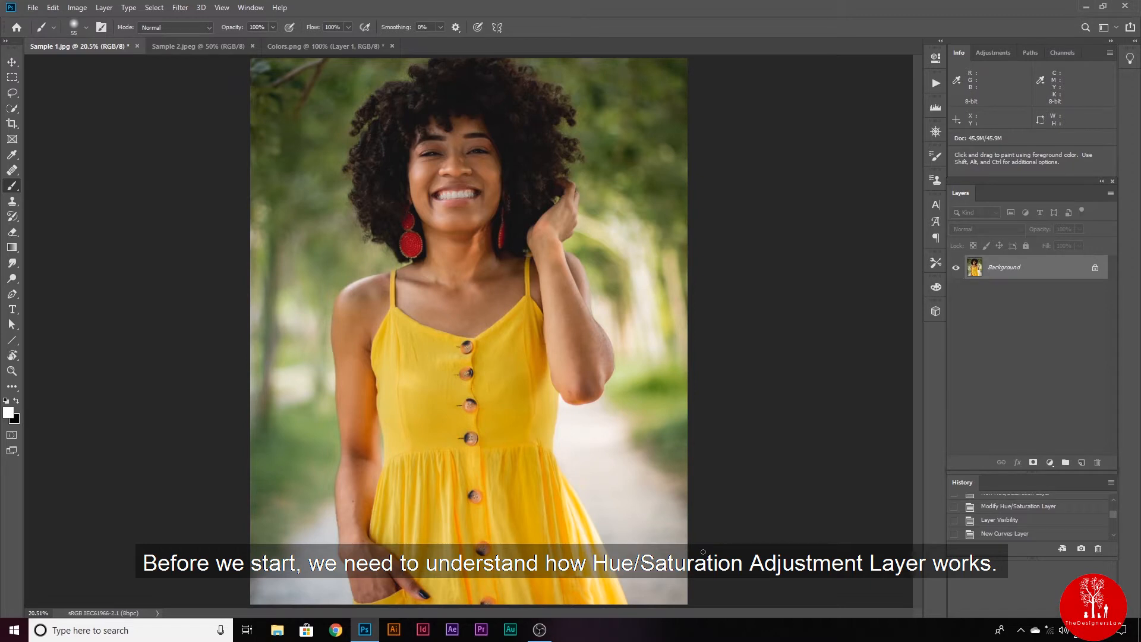
# Step: Switch to the Colors.png document and add a Hue/Saturation adjustment layer above the color wheel
pyautogui.click(347, 45)
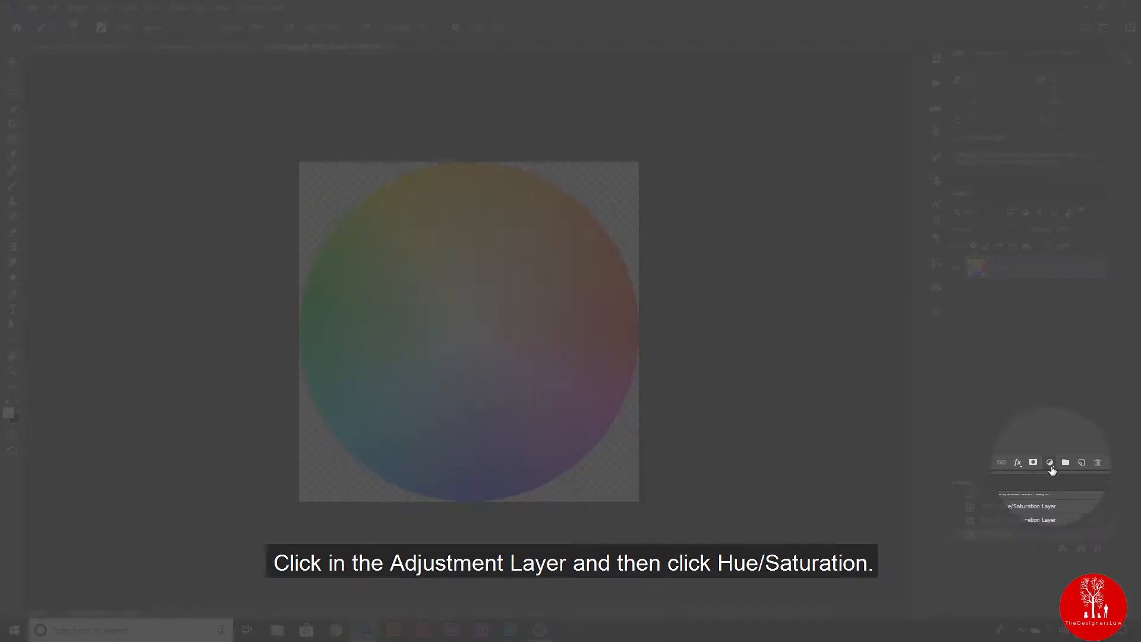
pyautogui.click(1050, 463)
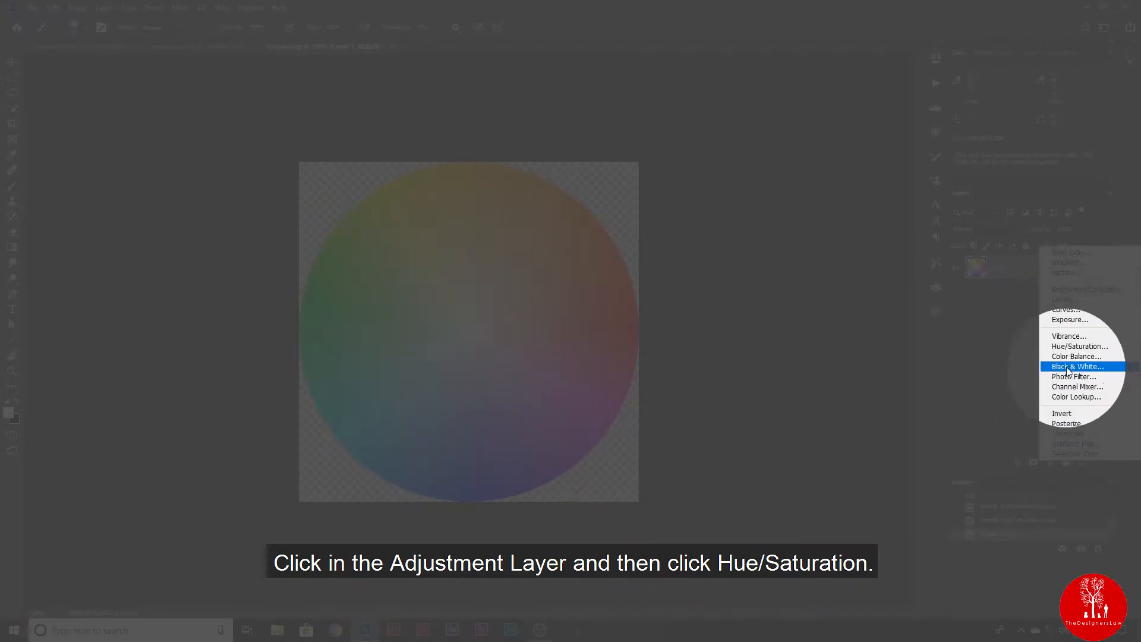
pyautogui.click(1068, 349)
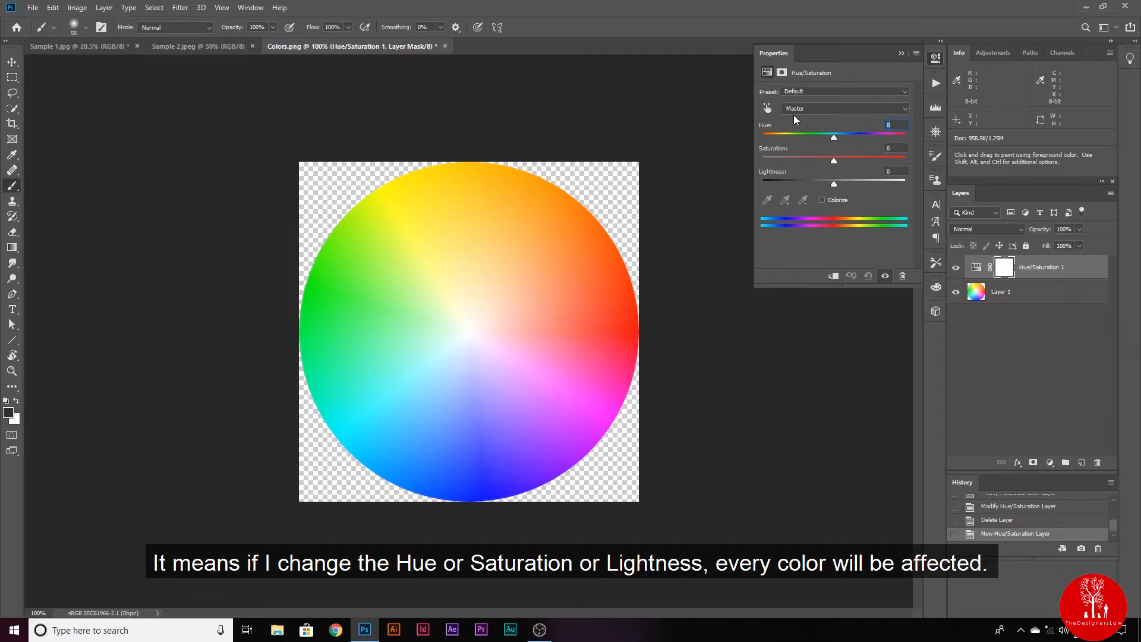
# Step: Try shifting the Master Hue, Saturation and Lightness to see how each affects the whole color wheel
pyautogui.moveTo(834, 138); pyautogui.dragTo(769, 132)
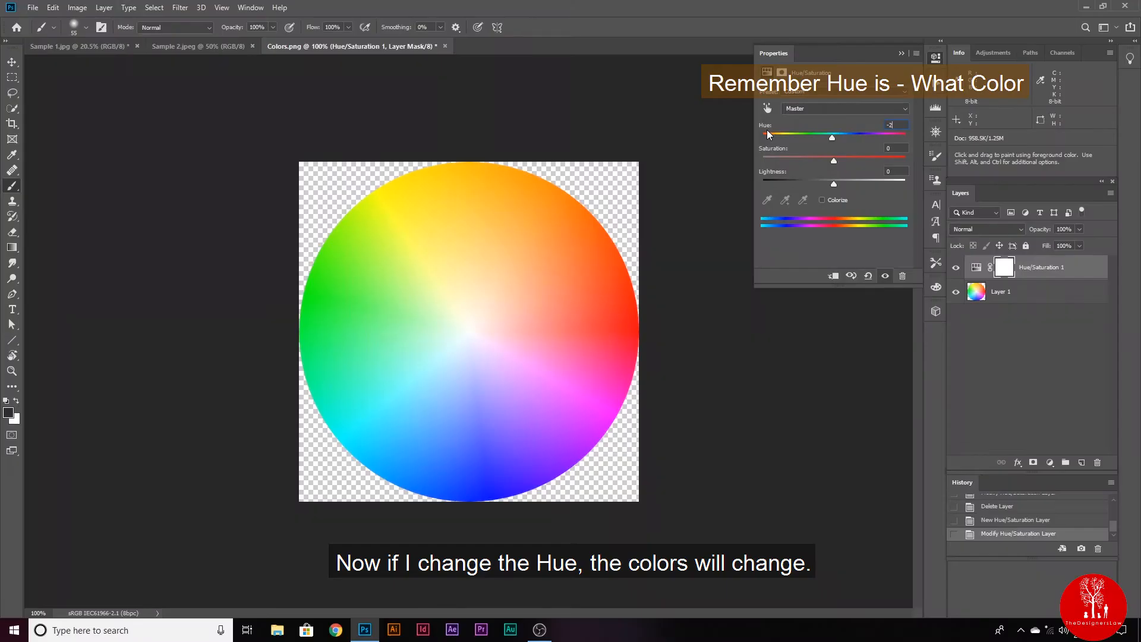
pyautogui.hotkey('ctrl', 'z')
pyautogui.moveTo(835, 140)
pyautogui.mouseDown()
pyautogui.moveTo(775, 136)
pyautogui.moveTo(885, 134)
pyautogui.moveTo(817, 133)
pyautogui.moveTo(832, 137)
pyautogui.mouseUp()
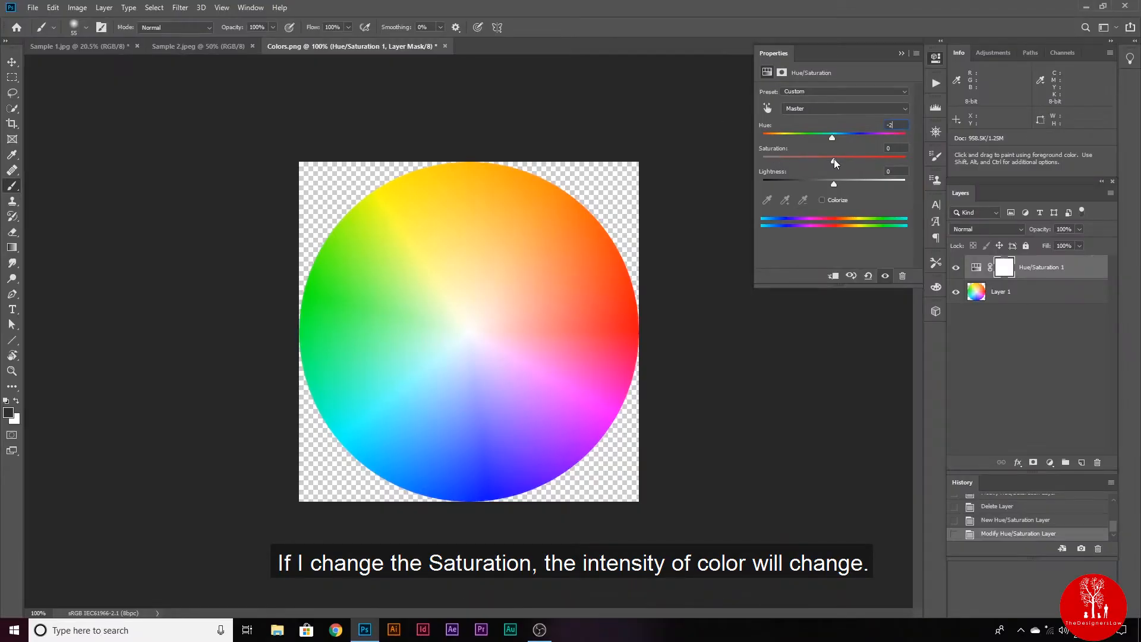
pyautogui.moveTo(833, 159)
pyautogui.mouseDown()
pyautogui.moveTo(764, 159)
pyautogui.moveTo(893, 158)
pyautogui.moveTo(822, 158)
pyautogui.mouseUp()
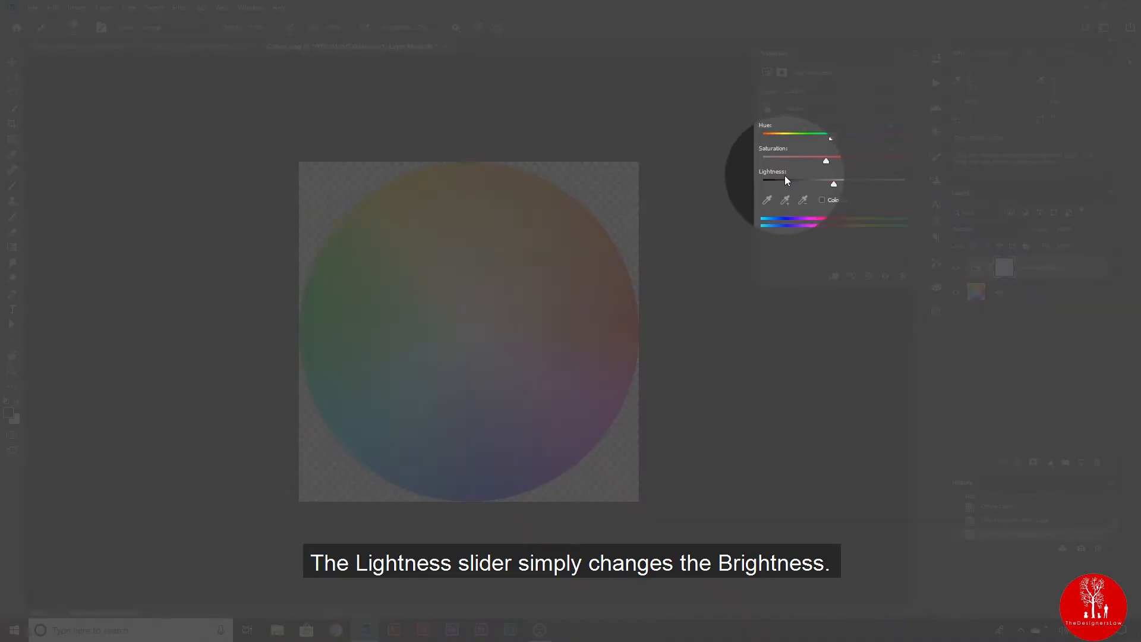
pyautogui.moveTo(833, 184)
pyautogui.mouseDown()
pyautogui.moveTo(805, 186)
pyautogui.moveTo(877, 184)
pyautogui.moveTo(837, 186)
pyautogui.mouseUp()
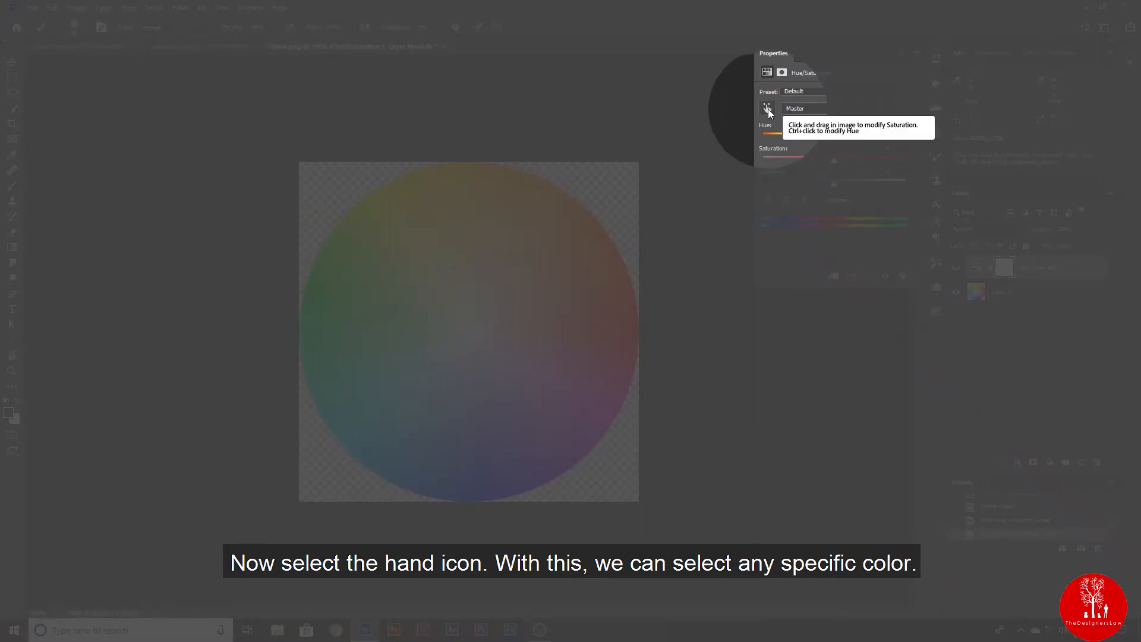
# Step: Sample the wheel's red with the on-image adjustment tool and set the Reds Hue to -104
pyautogui.click(768, 109)
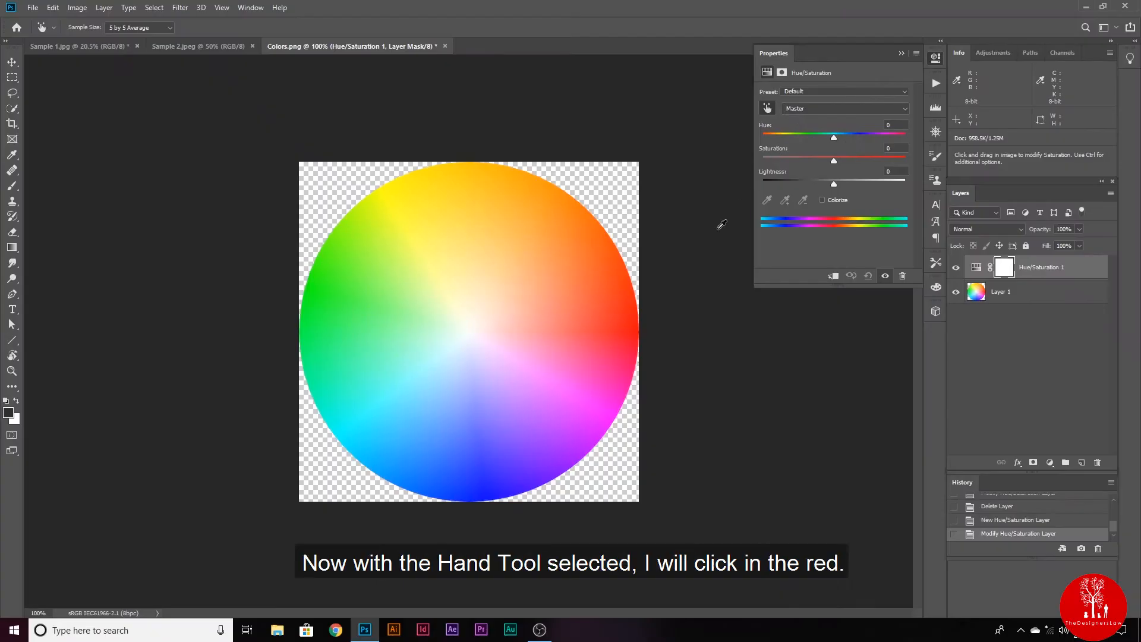
pyautogui.click(632, 328)
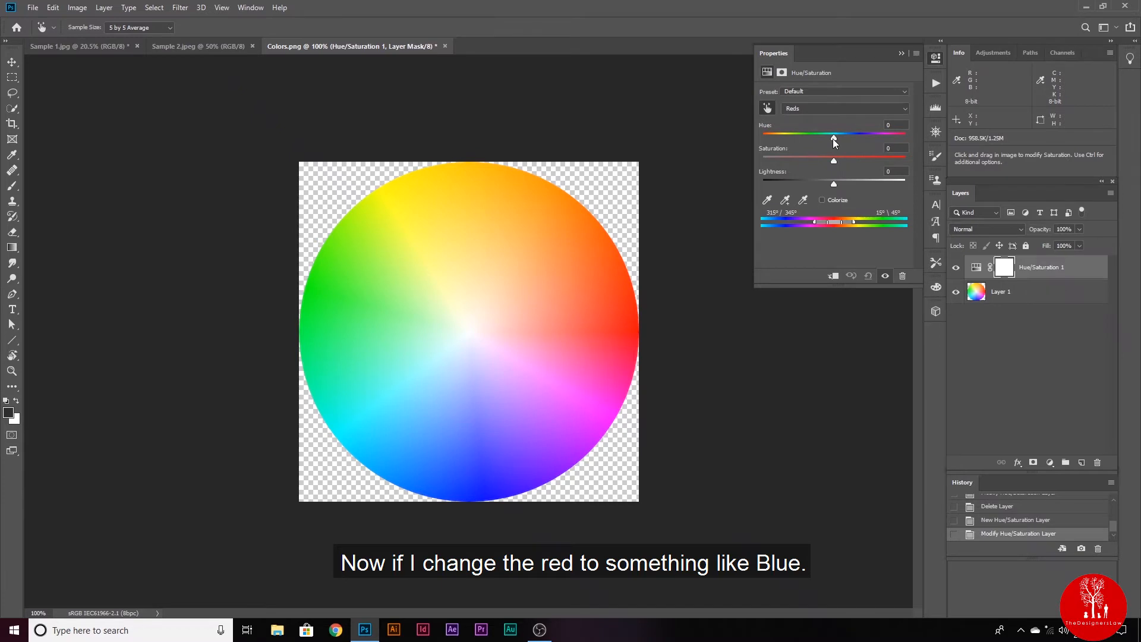
pyautogui.moveTo(833, 138); pyautogui.dragTo(784, 137)
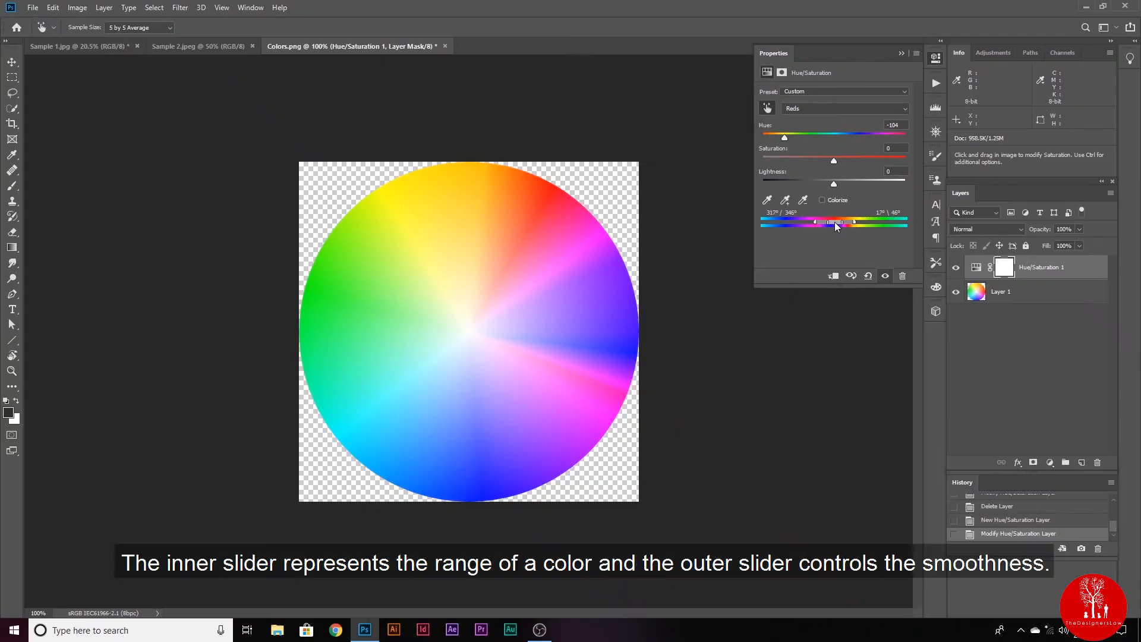
# Step: Narrow the Reds range, then widen its outer falloff to 303°/348° and 1°\30° for a smooth transition
pyautogui.moveTo(835, 223)
pyautogui.mouseDown()
pyautogui.moveTo(792, 224)
pyautogui.moveTo(849, 223)
pyautogui.moveTo(832, 224)
pyautogui.mouseUp()
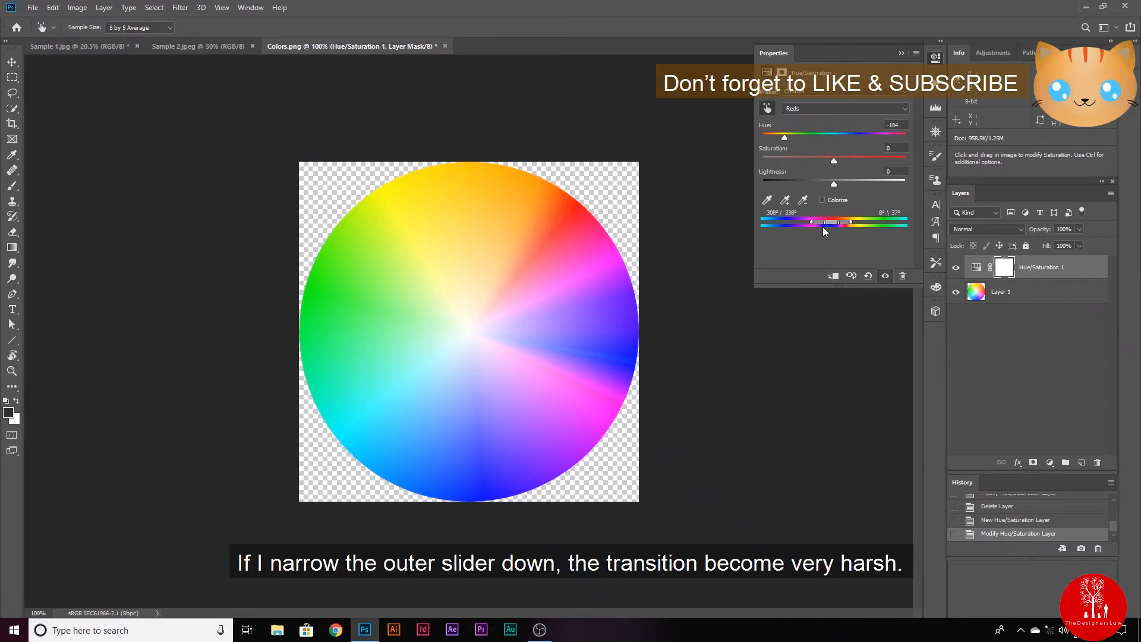
pyautogui.moveTo(815, 224); pyautogui.dragTo(838, 225)
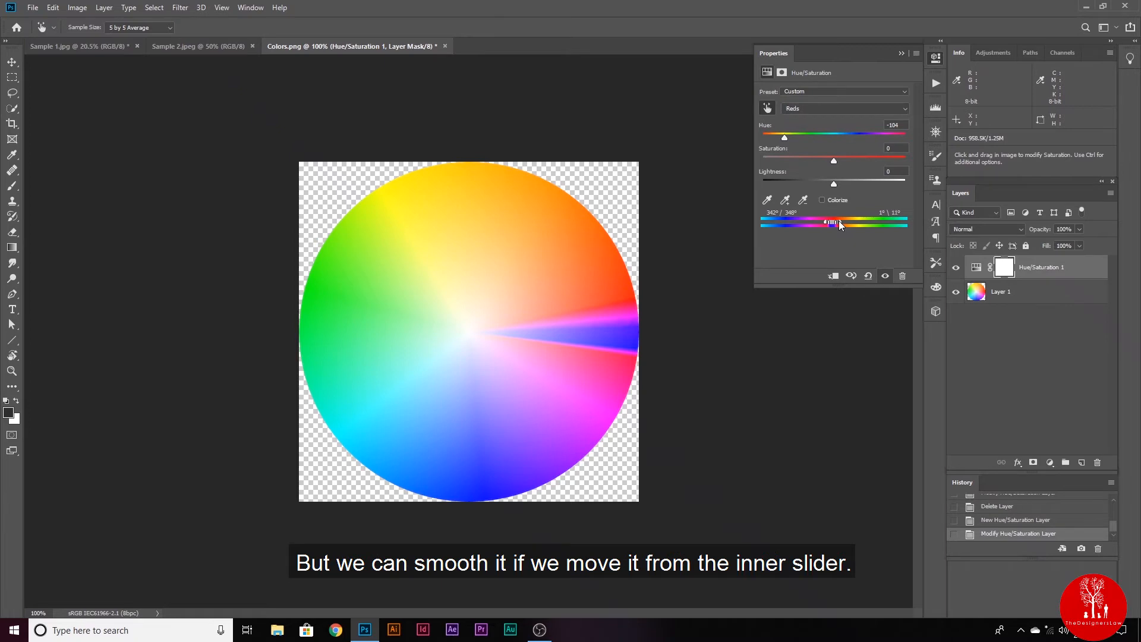
pyautogui.moveTo(839, 221); pyautogui.dragTo(811, 222)
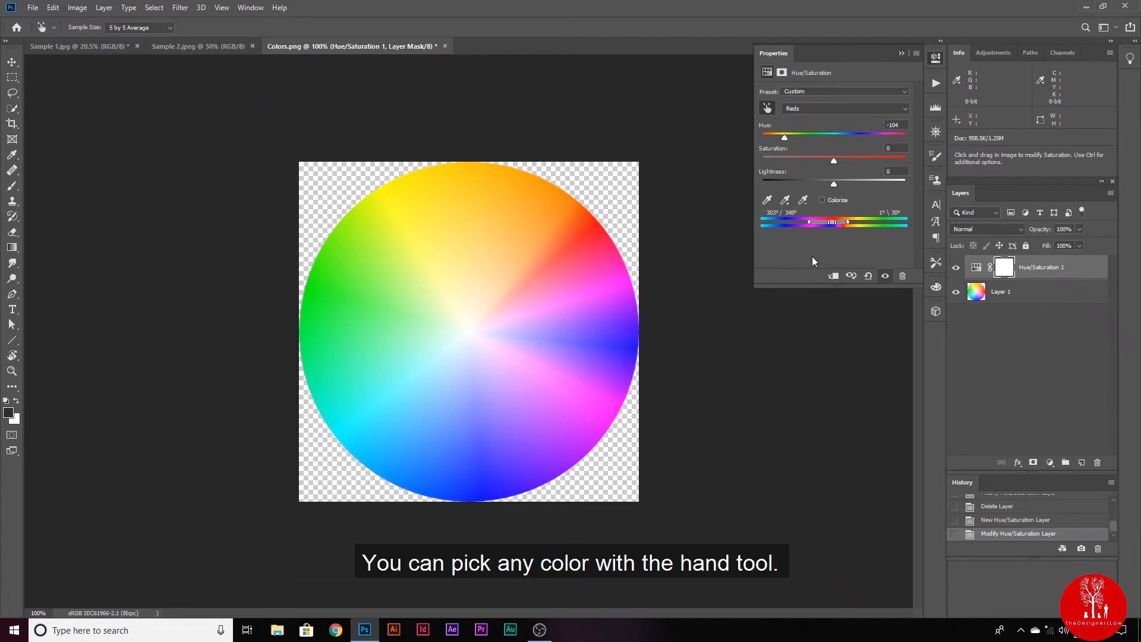
# Step: Sample the yellow and then the green area of the wheel to target the Greens range
pyautogui.click(768, 108)
pyautogui.click(472, 172)
pyautogui.click(316, 308)
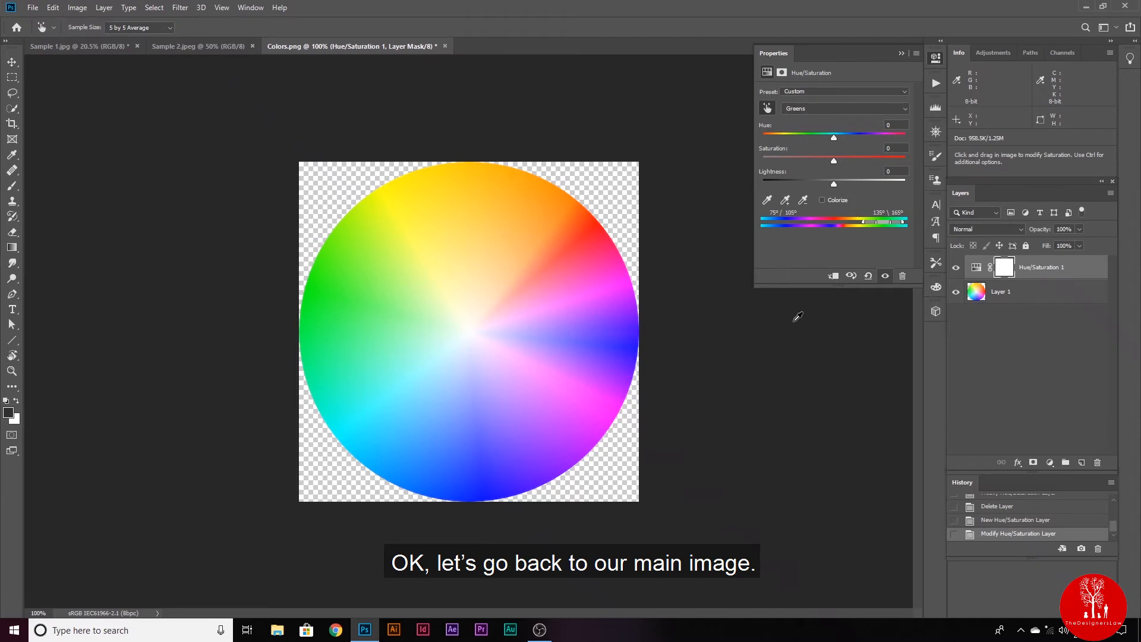
# Step: Switch to the Sample 1.jpg document and add a Hue/Saturation adjustment layer above the Background
pyautogui.click(73, 47)
pyautogui.press('b')
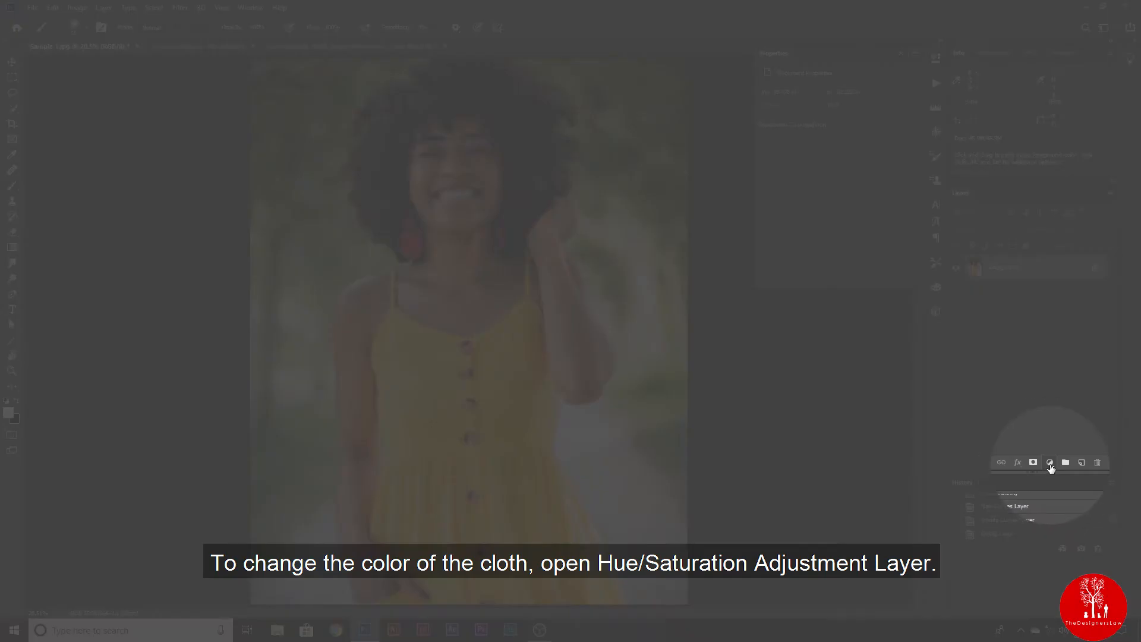
pyautogui.click(1050, 462)
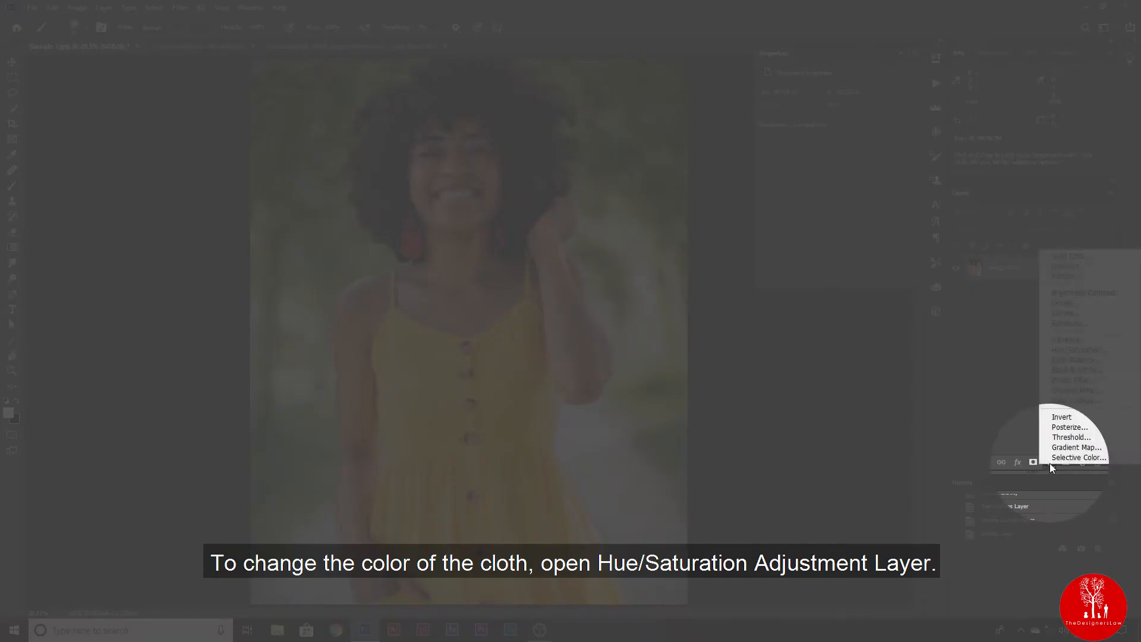
pyautogui.click(1071, 354)
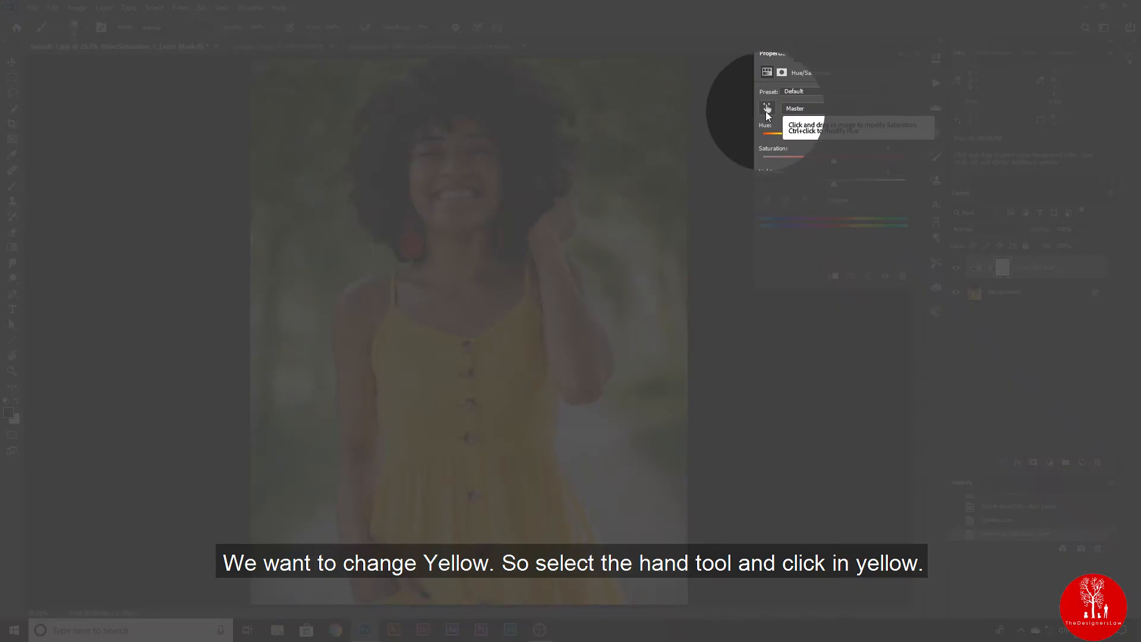
# Step: Target the dress's Yellows range and set Hue to -22, Saturation to -19 and Lightness to 0
pyautogui.click(765, 111)
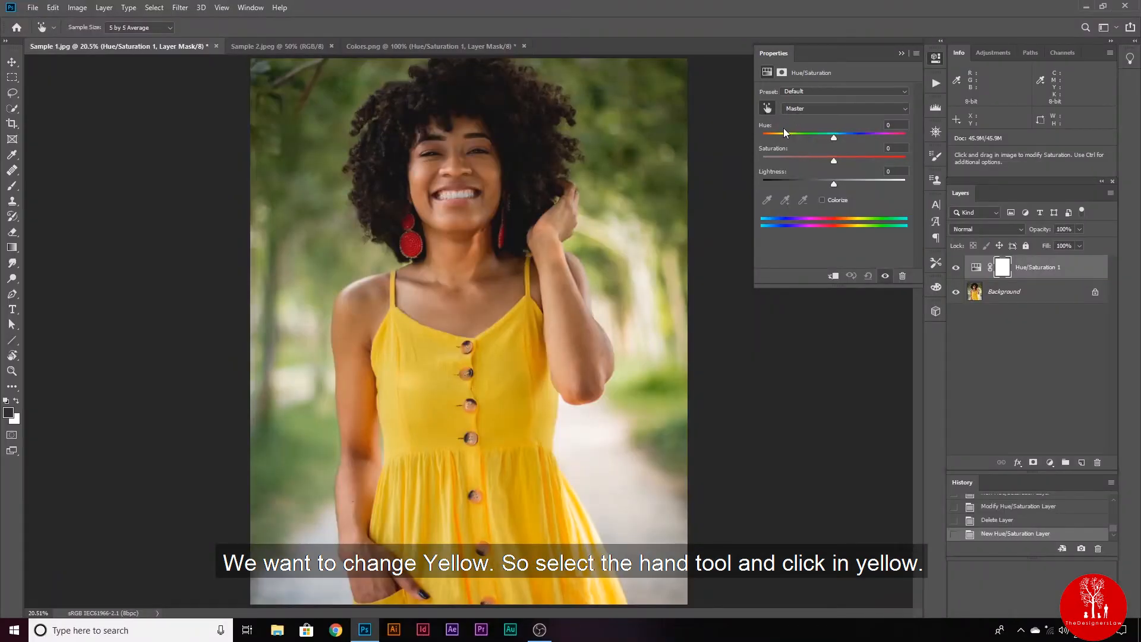
pyautogui.click(509, 417)
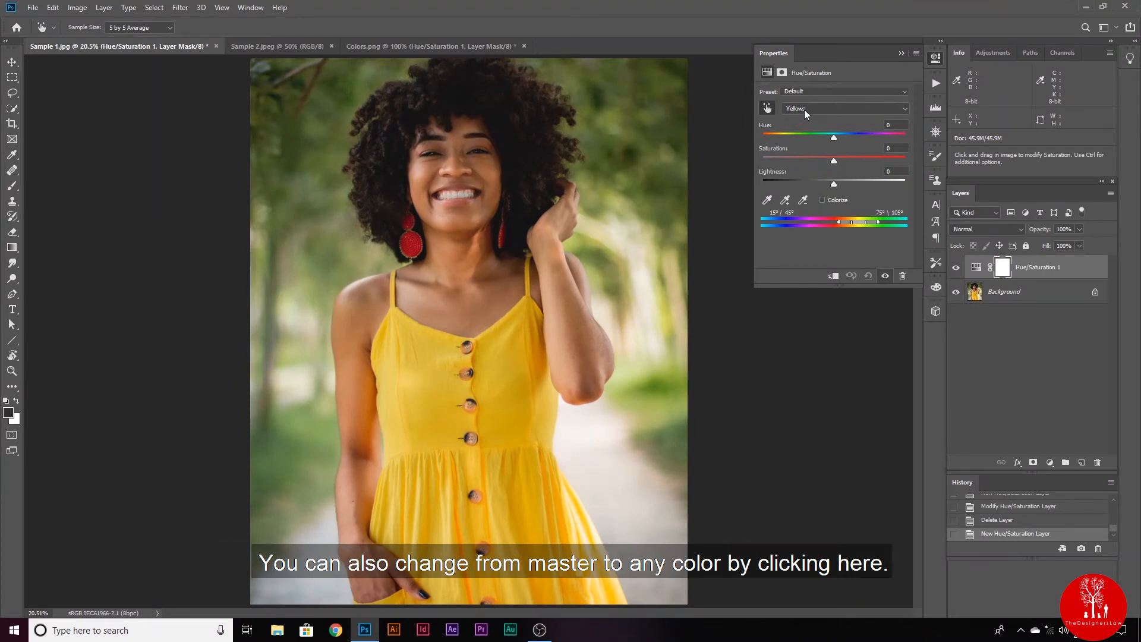
pyautogui.click(804, 109)
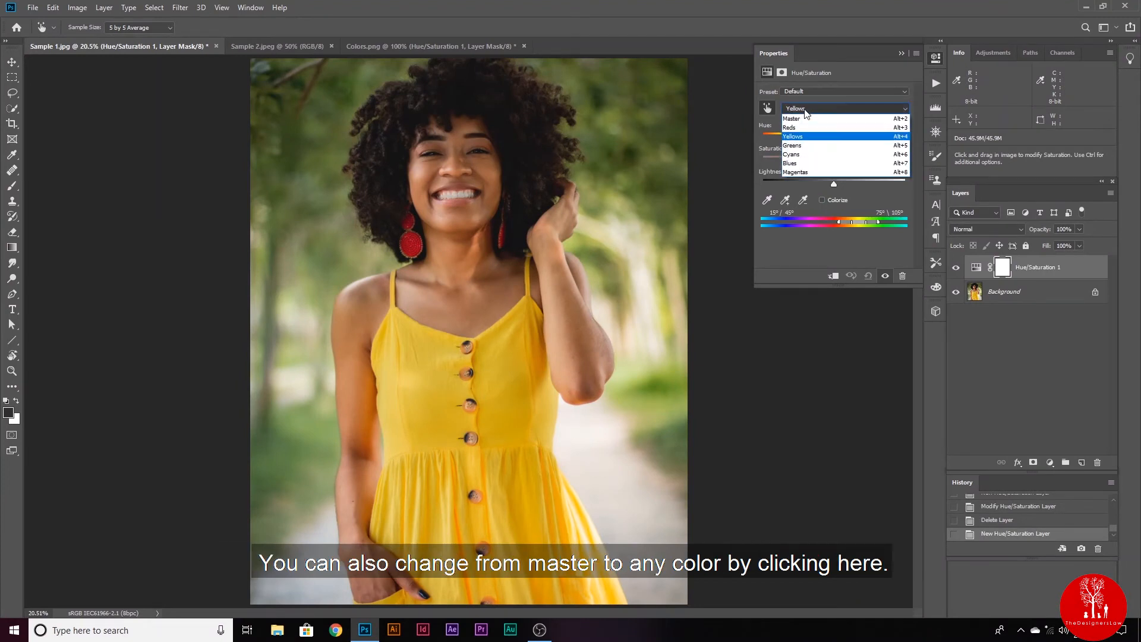
pyautogui.click(822, 136)
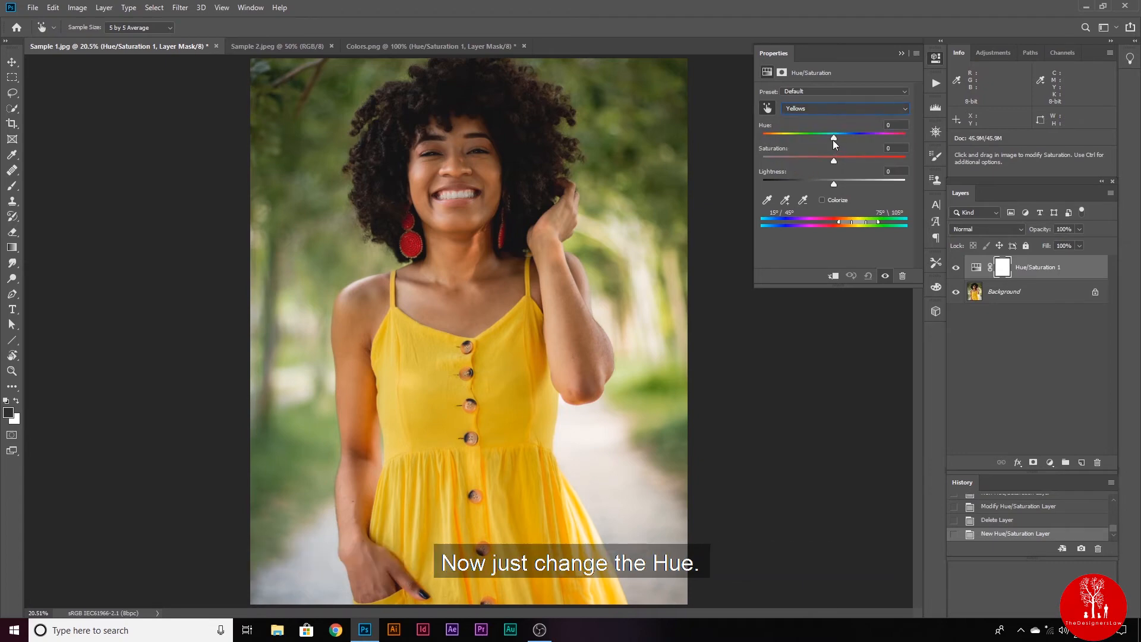
pyautogui.moveTo(833, 141)
pyautogui.mouseDown()
pyautogui.moveTo(779, 144)
pyautogui.moveTo(883, 140)
pyautogui.moveTo(783, 144)
pyautogui.moveTo(816, 146)
pyautogui.mouseUp()
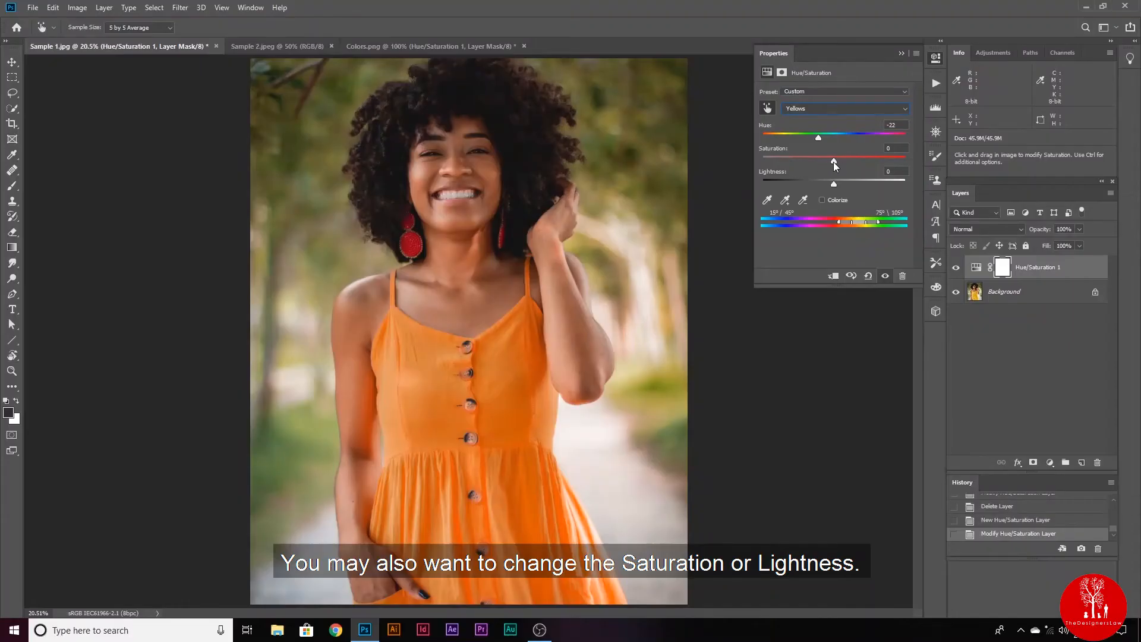
pyautogui.moveTo(817, 159)
pyautogui.mouseDown()
pyautogui.moveTo(916, 161)
pyautogui.moveTo(830, 169)
pyautogui.mouseUp()
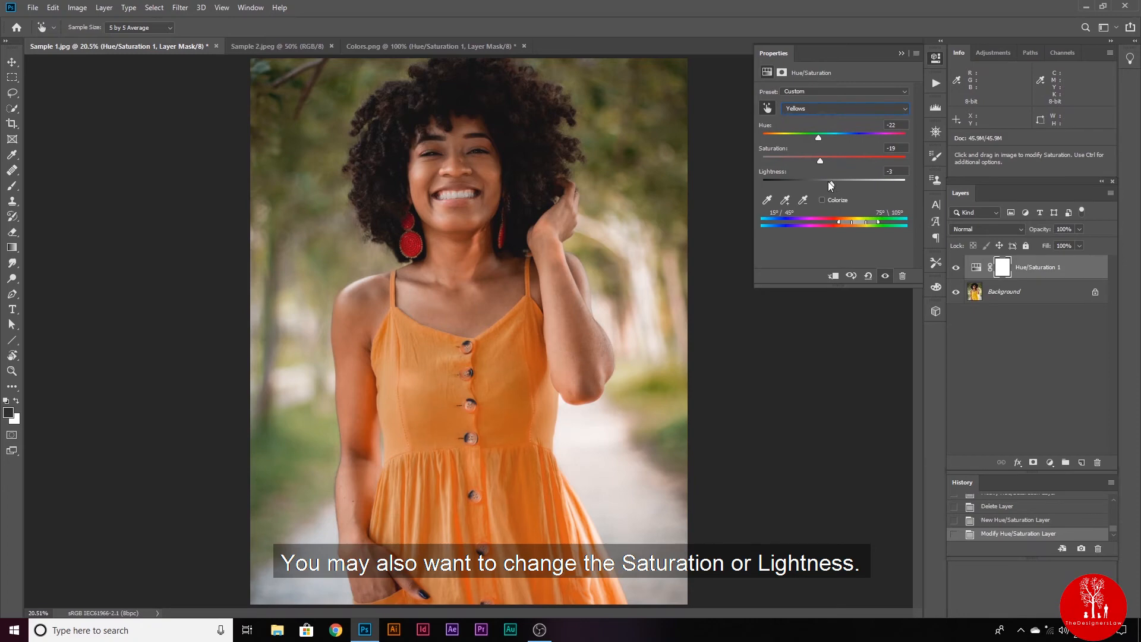
pyautogui.moveTo(829, 182)
pyautogui.mouseDown()
pyautogui.moveTo(792, 185)
pyautogui.moveTo(908, 183)
pyautogui.moveTo(835, 187)
pyautogui.mouseUp()
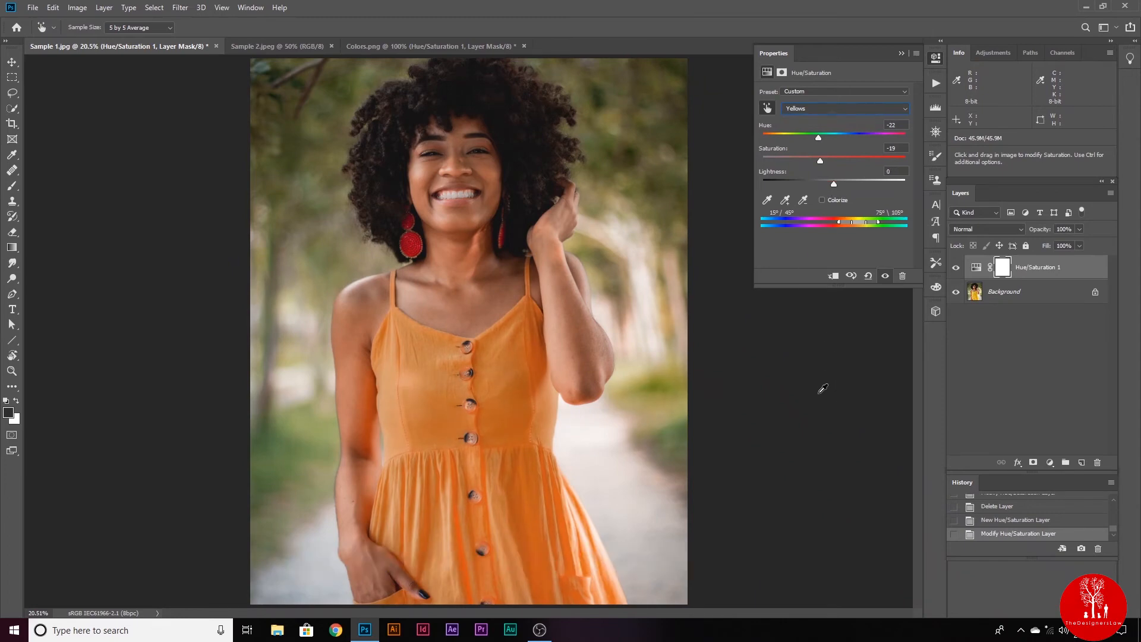
# Step: Toggle the Hue/Saturation layer's visibility to compare the dress before and after the color change
pyautogui.click(957, 270)
pyautogui.click(957, 270)
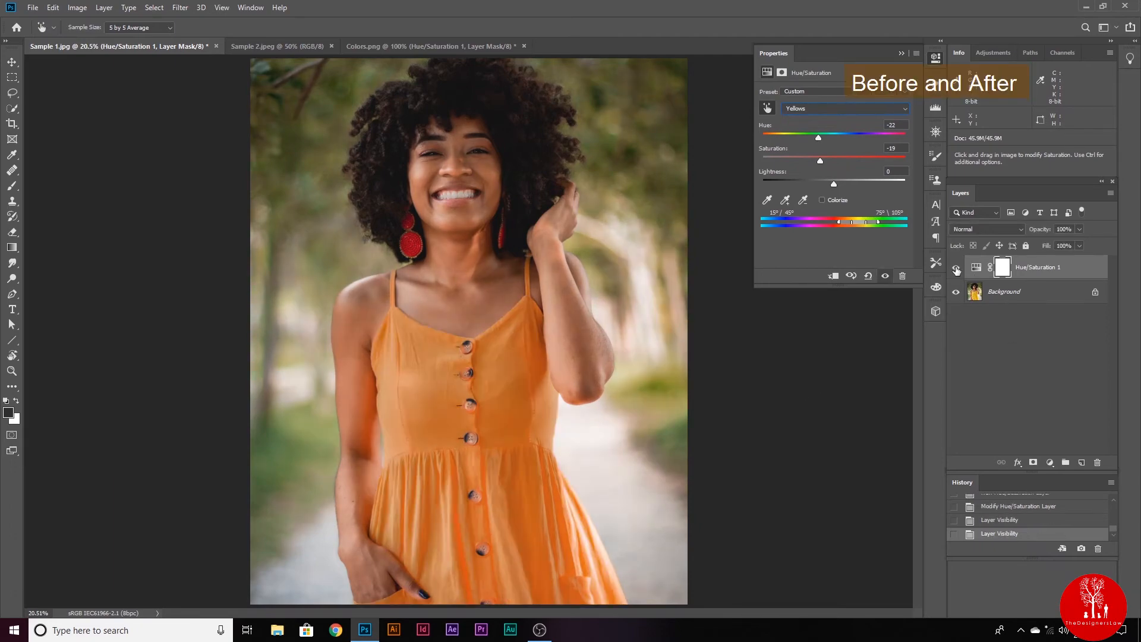
pyautogui.click(957, 269)
pyautogui.click(956, 269)
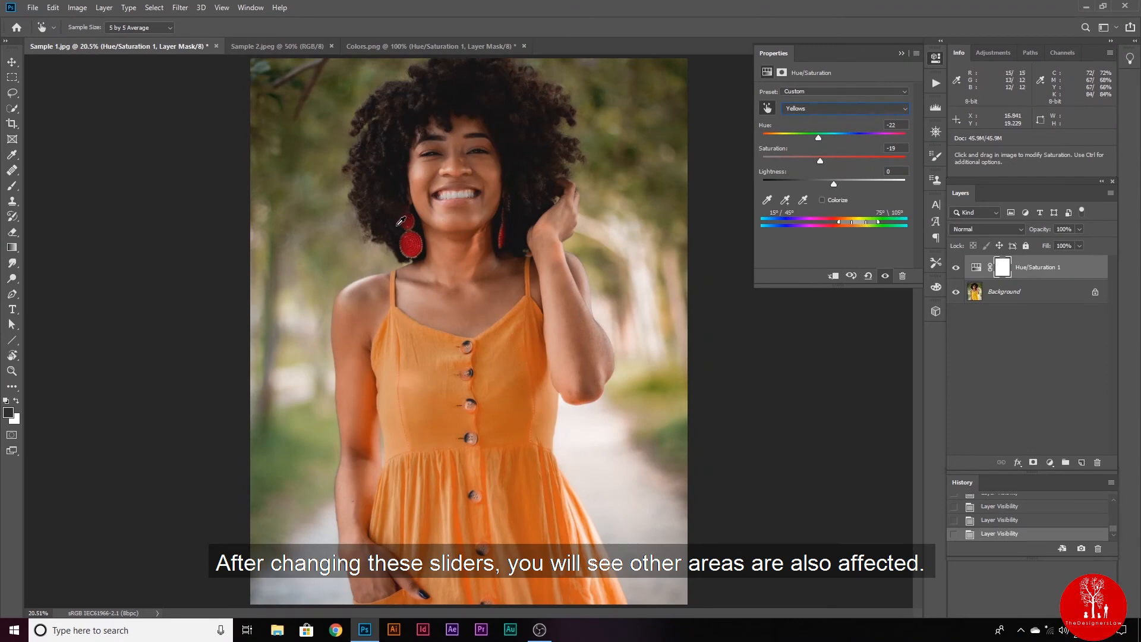
# Step: Paint the Hue/Saturation layer mask black around the dress with a brush enlarged to 864 px, restoring the background and skin colors
pyautogui.press('b')
pyautogui.click(1003, 274)
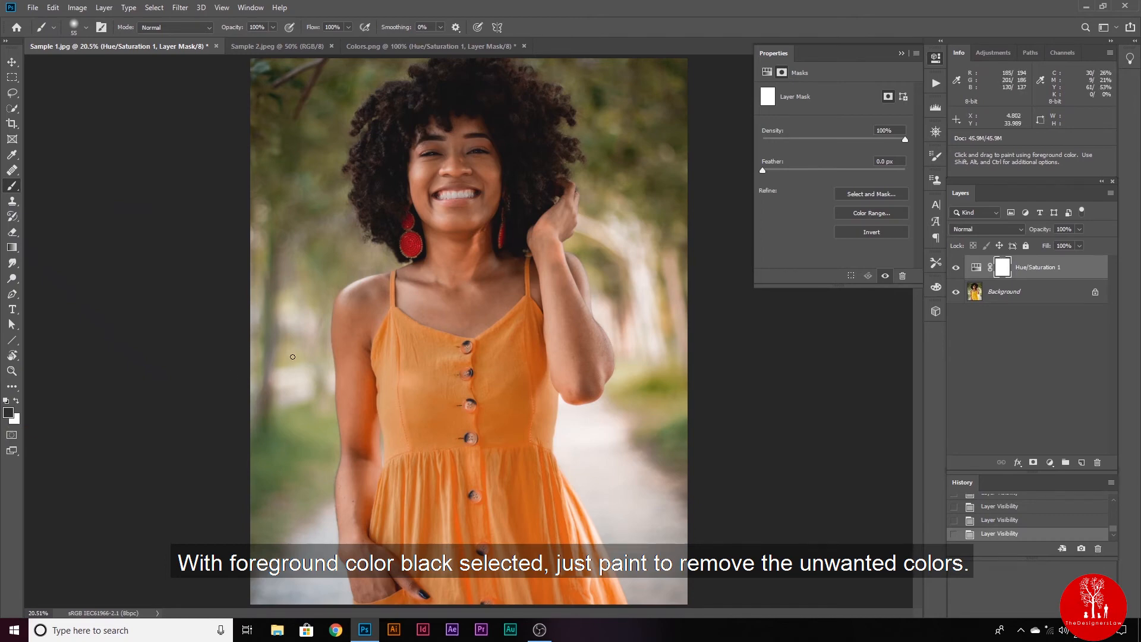
pyautogui.moveTo(293, 356); pyautogui.dragTo(301, 358)
pyautogui.moveTo(301, 358); pyautogui.dragTo(317, 365)
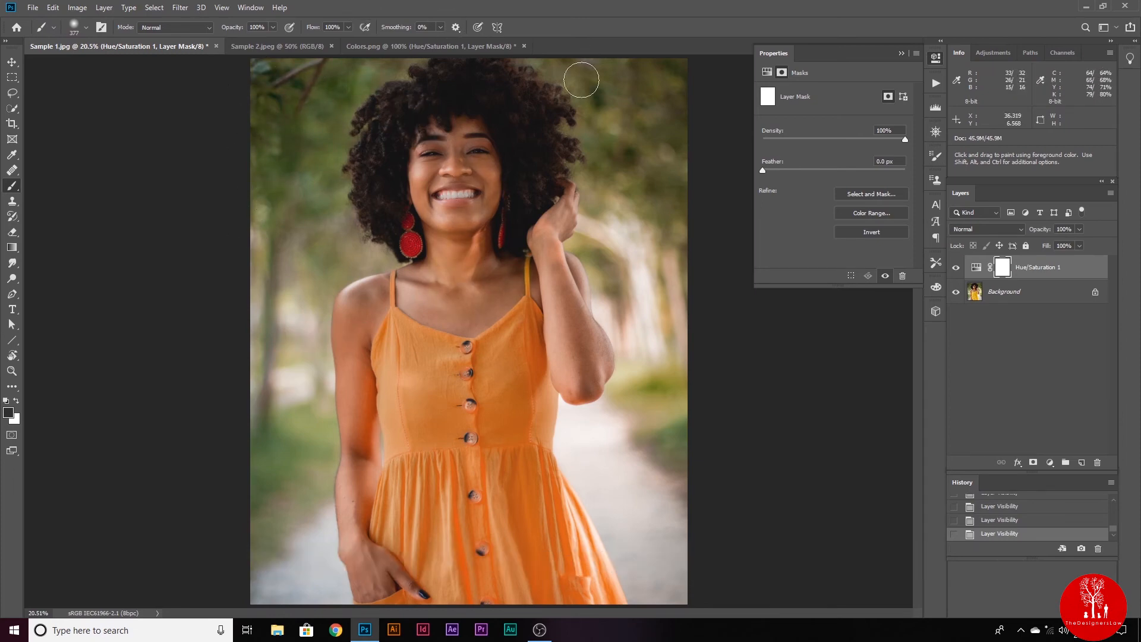
pyautogui.moveTo(334, 153); pyautogui.dragTo(340, 148)
pyautogui.moveTo(321, 151); pyautogui.dragTo(350, 160)
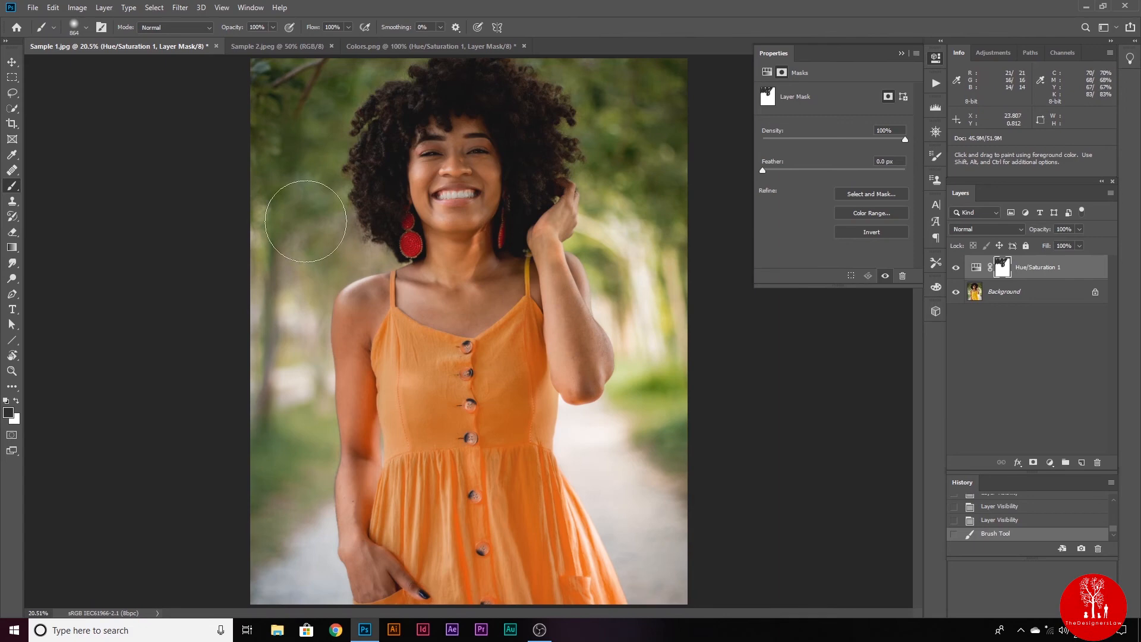
pyautogui.moveTo(240, 548)
pyautogui.mouseDown()
pyautogui.moveTo(226, 355)
pyautogui.moveTo(448, 246)
pyautogui.moveTo(469, 180)
pyautogui.mouseUp()
pyautogui.moveTo(456, 339)
pyautogui.mouseDown()
pyautogui.moveTo(590, 370)
pyautogui.moveTo(549, 467)
pyautogui.moveTo(510, 482)
pyautogui.moveTo(570, 486)
pyautogui.mouseUp()
pyautogui.hotkey('ctrl', 'z')
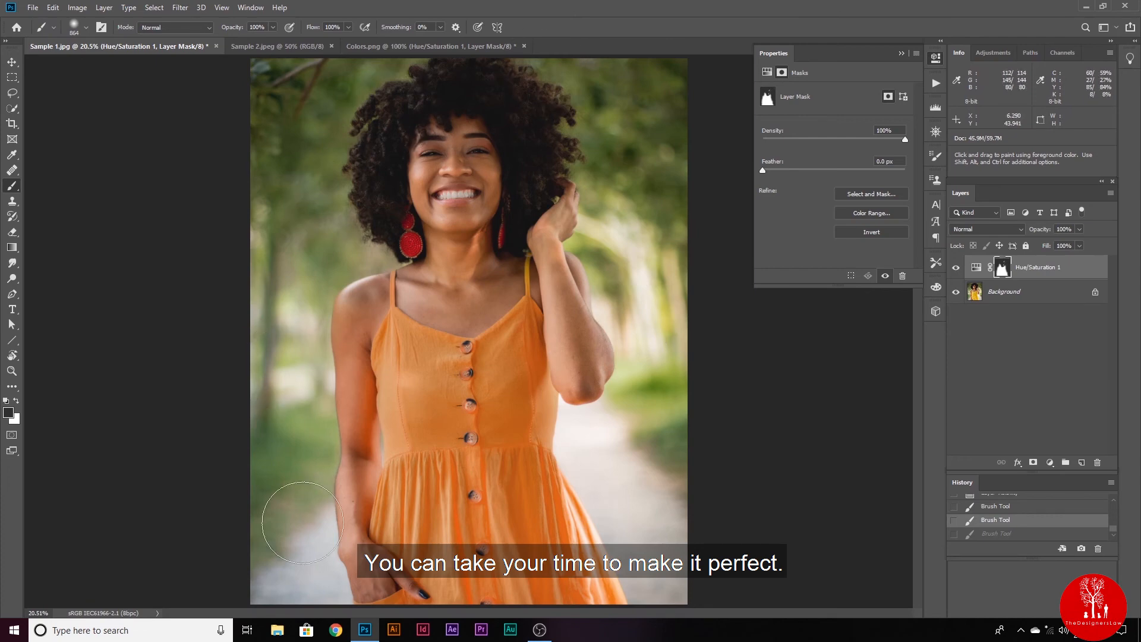
pyautogui.click(472, 86)
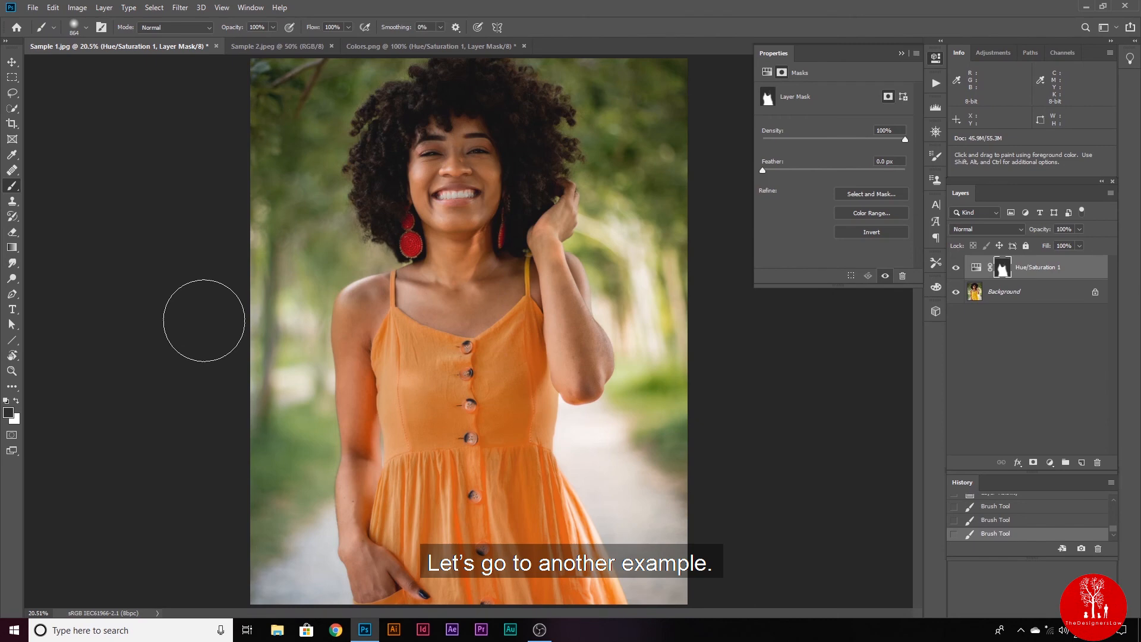
# Step: Switch to the Sample 2.jpeg document and add a Hue/Saturation adjustment layer above the Background
pyautogui.click(286, 47)
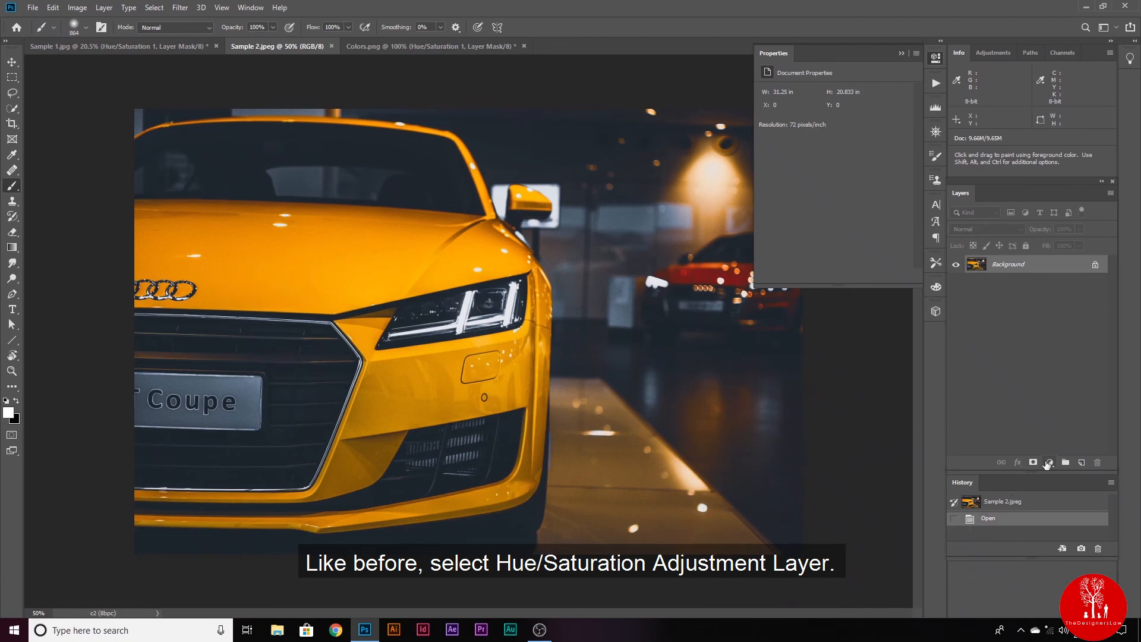
pyautogui.click(1050, 462)
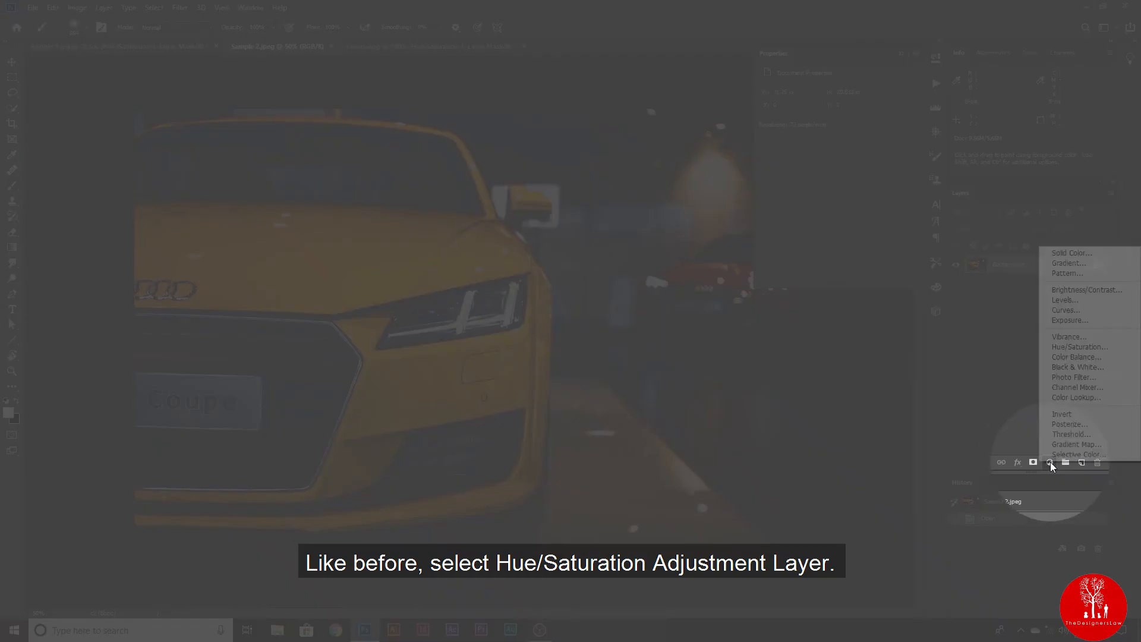
pyautogui.click(1071, 348)
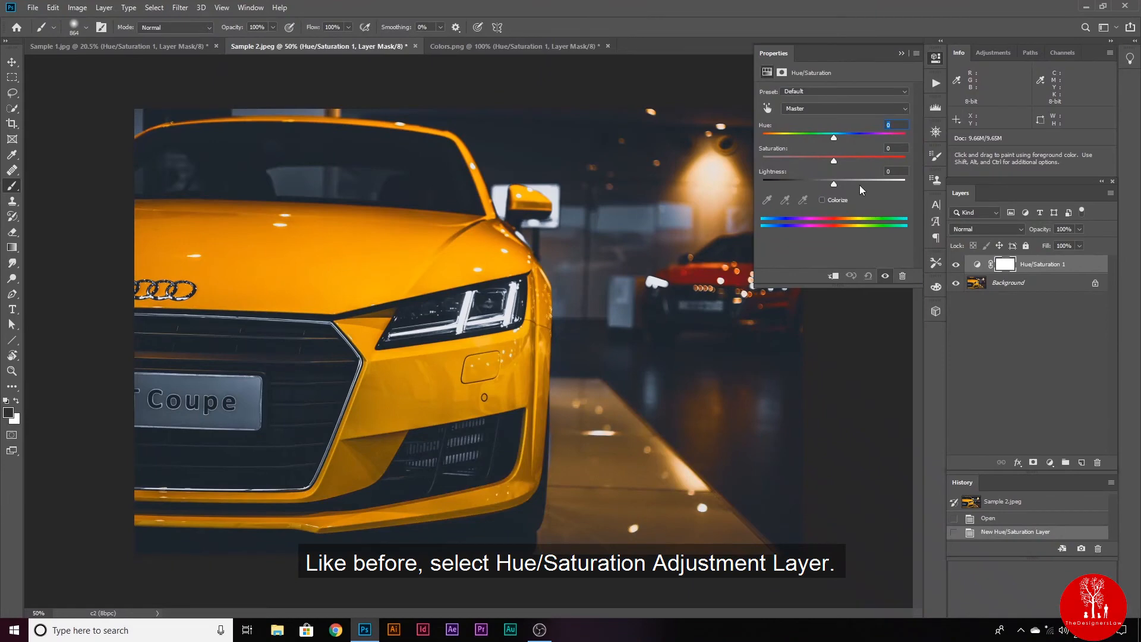
# Step: Switch the adjustment's color range to Yellows and back to Master
pyautogui.click(827, 108)
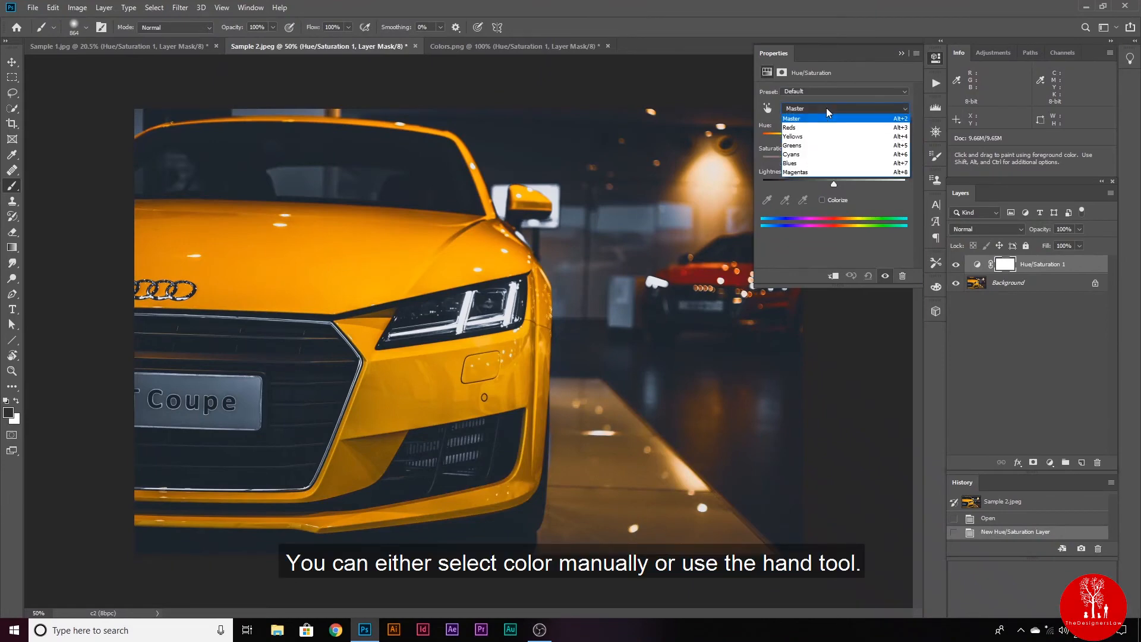
pyautogui.click(826, 138)
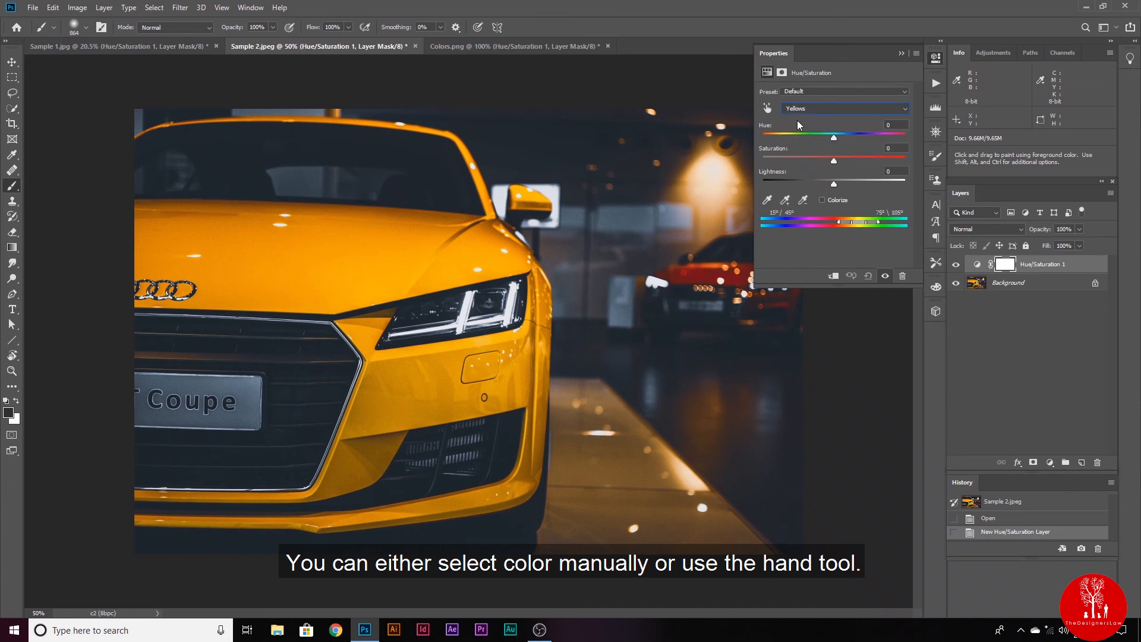
pyautogui.click(800, 109)
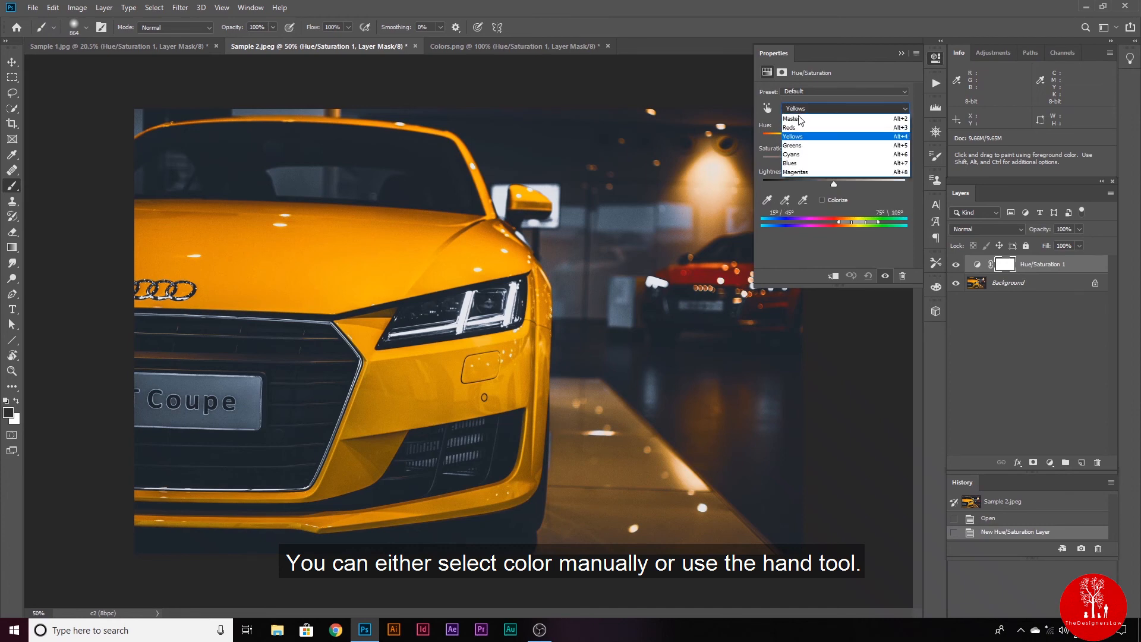
pyautogui.click(798, 118)
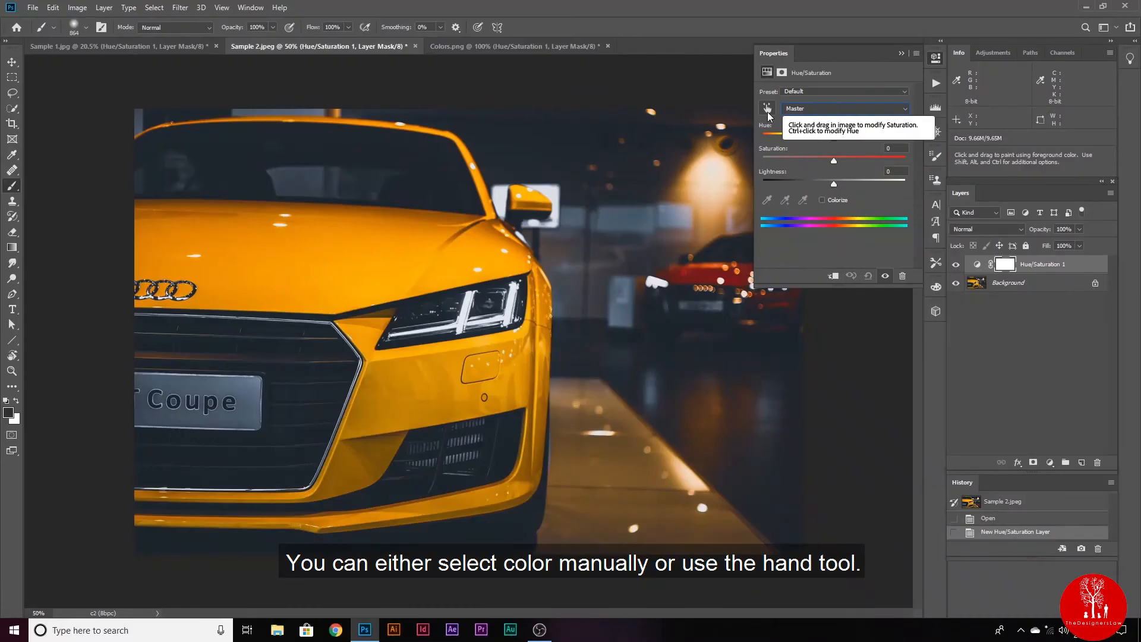
# Step: Sample the yellow car body with the on-image adjustment tool to target Yellows, and set Hue to -61 and Saturation to -27
pyautogui.click(768, 109)
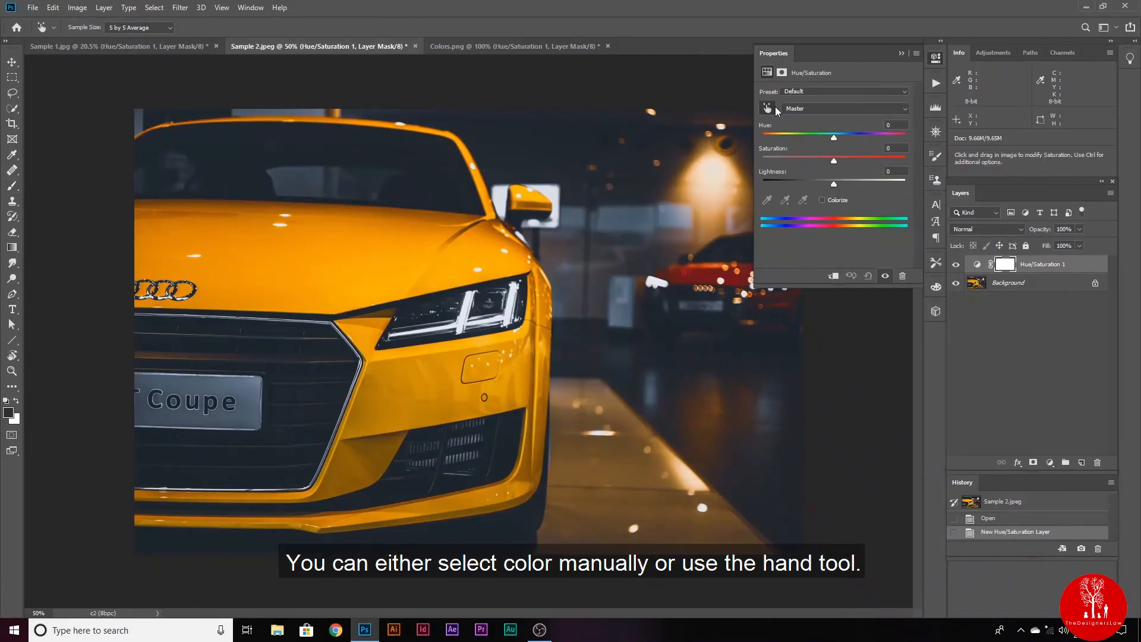
pyautogui.click(357, 277)
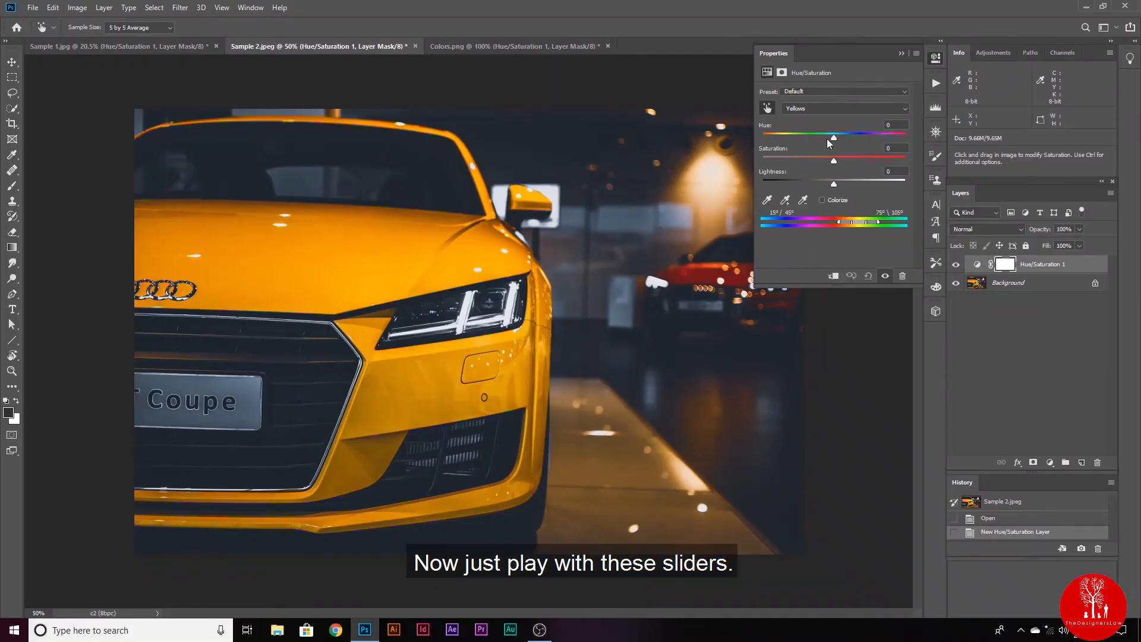
pyautogui.moveTo(828, 140); pyautogui.dragTo(791, 134)
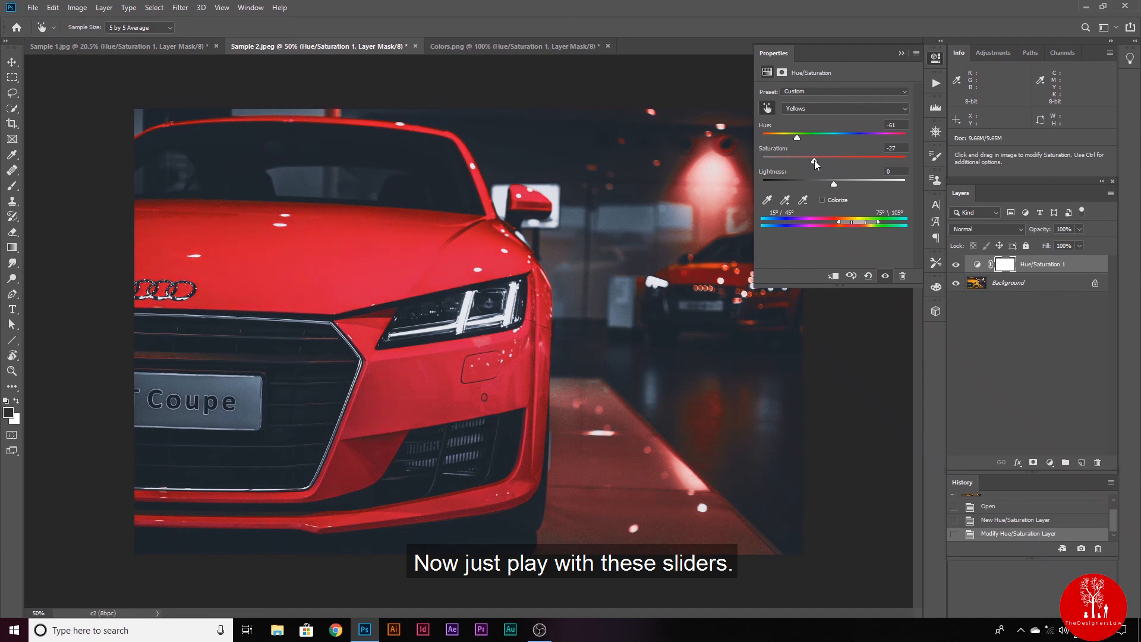
# Step: Collapse the adjustment's properties and brush black on the Hue/Saturation layer mask over the background lamp, rear car and floor to restore their original colors
pyautogui.click(902, 52)
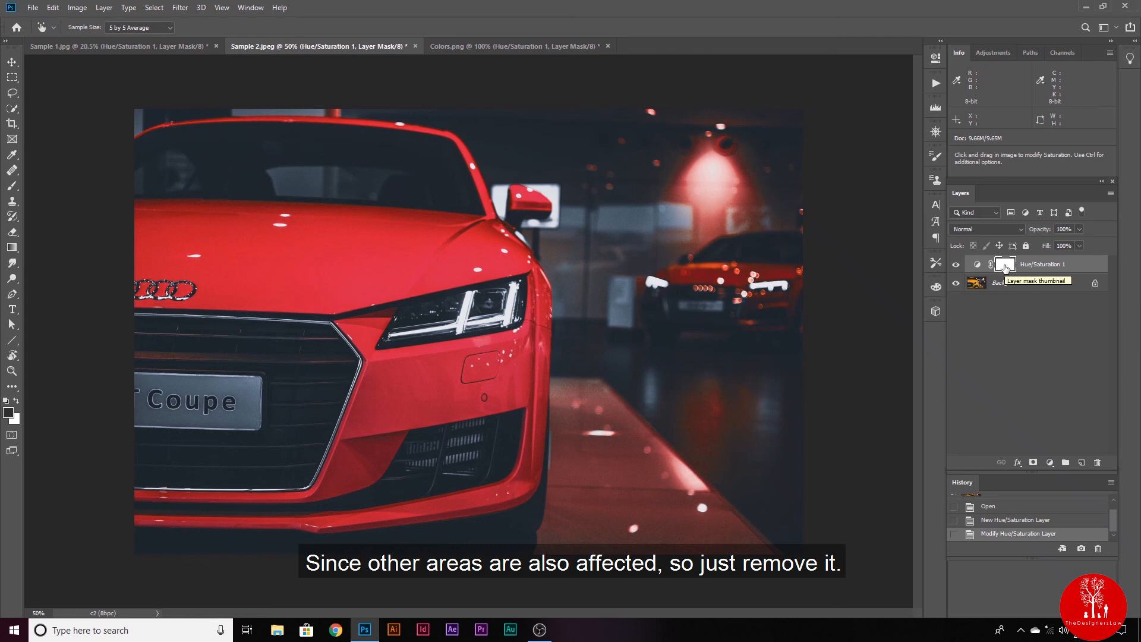
pyautogui.click(12, 186)
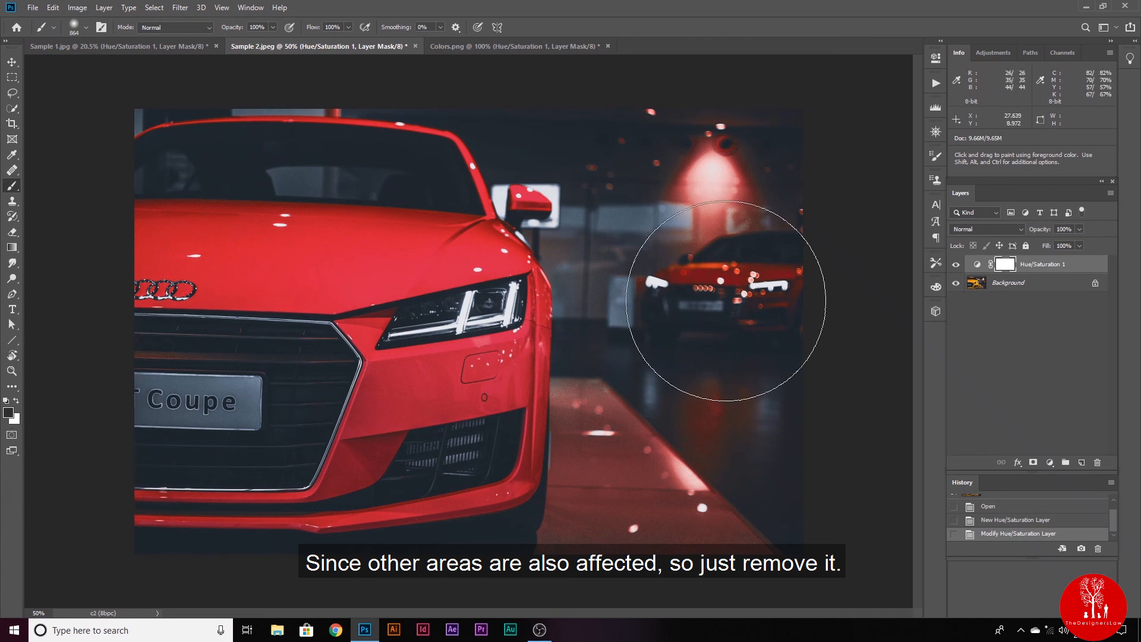
pyautogui.moveTo(731, 223)
pyautogui.mouseDown()
pyautogui.moveTo(733, 323)
pyautogui.moveTo(726, 176)
pyautogui.moveTo(751, 226)
pyautogui.mouseUp()
pyautogui.moveTo(701, 535)
pyautogui.mouseDown()
pyautogui.moveTo(675, 421)
pyautogui.moveTo(667, 561)
pyautogui.mouseUp()
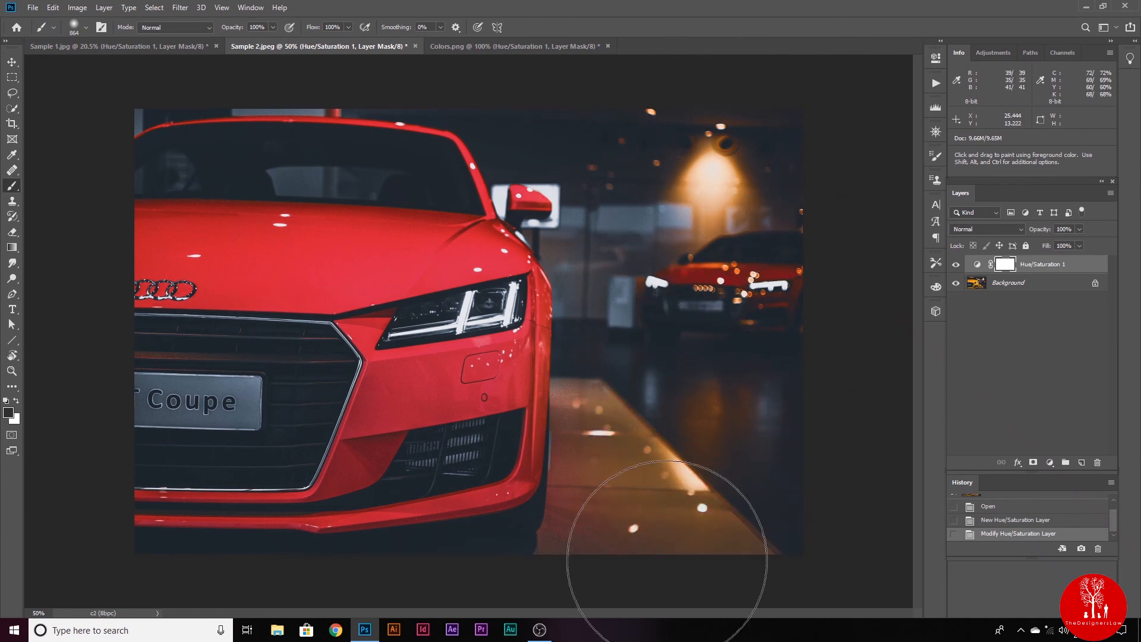
pyautogui.moveTo(667, 560); pyautogui.dragTo(635, 464)
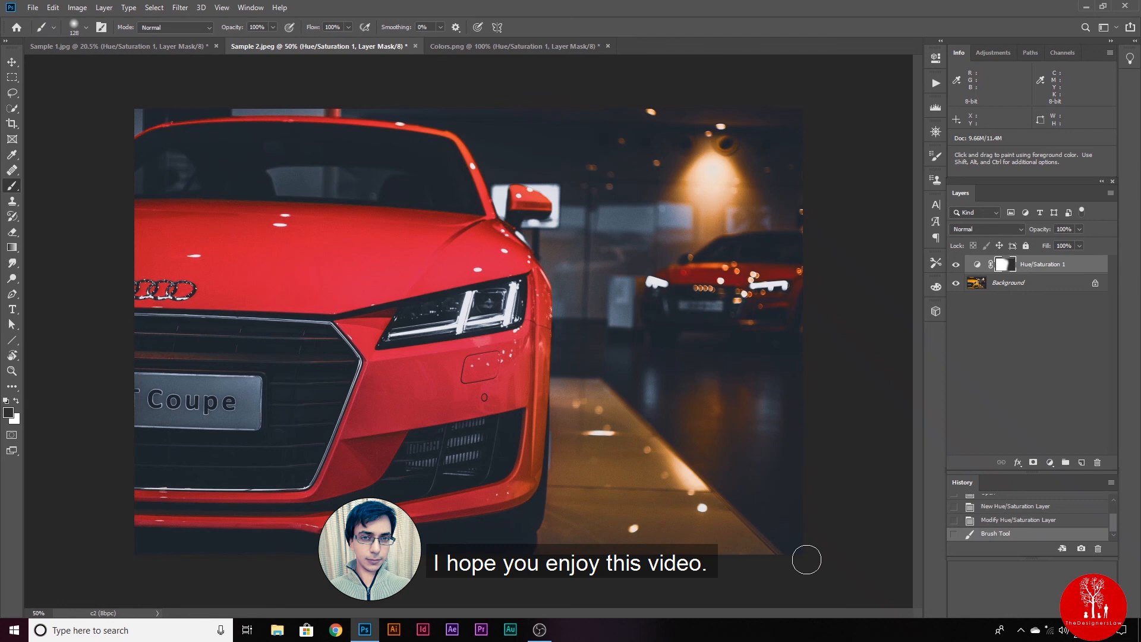